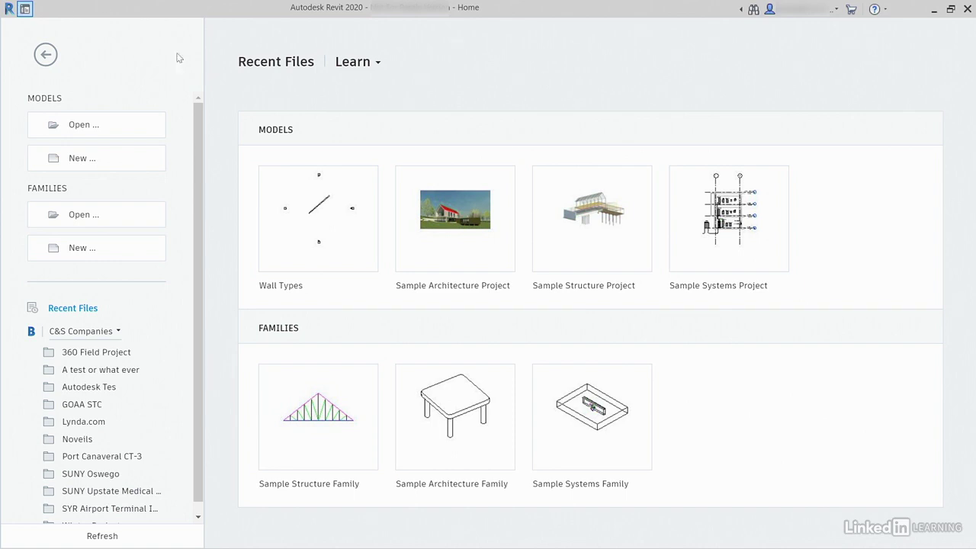
# Create a new Project using the Architectural Template
pyautogui.click(81, 160)
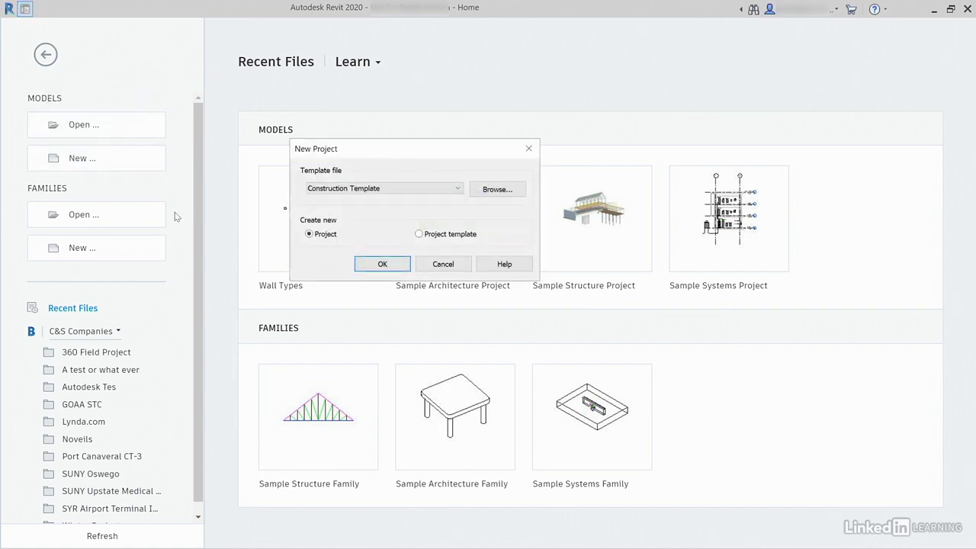
pyautogui.click(350, 189)
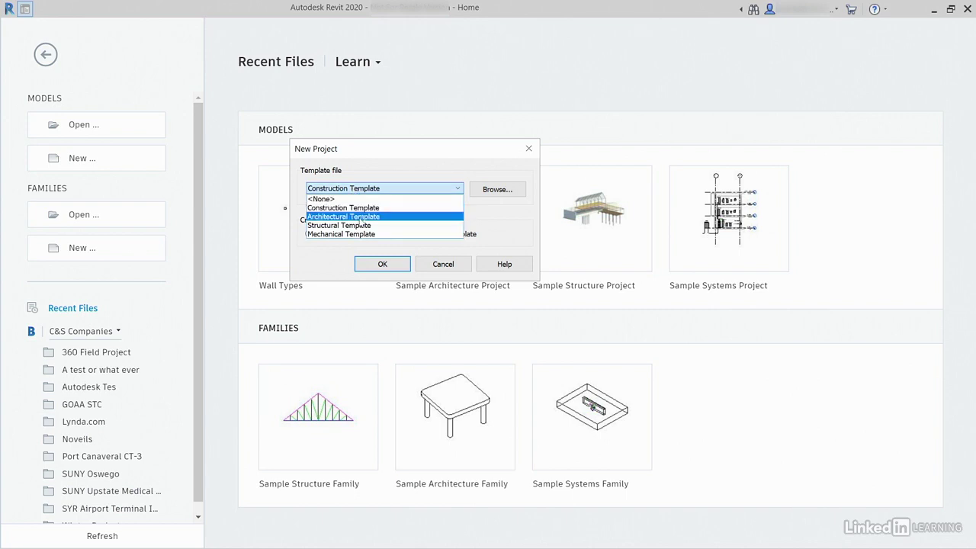
pyautogui.click(360, 218)
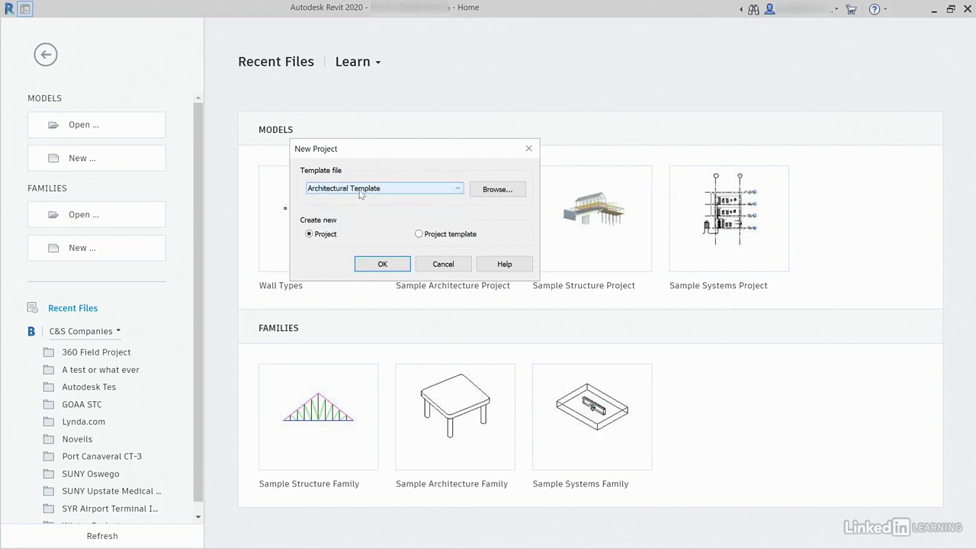
pyautogui.click(383, 264)
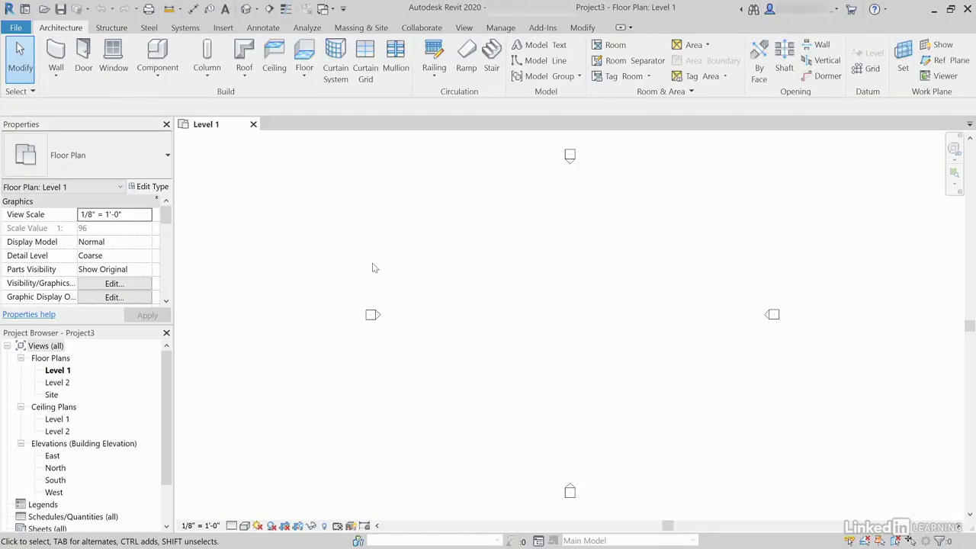
# Draw a straight horizontal wall near the centre of the Level 1 plan
pyautogui.moveTo(412, 270); pyautogui.dragTo(368, 260, button='middle')
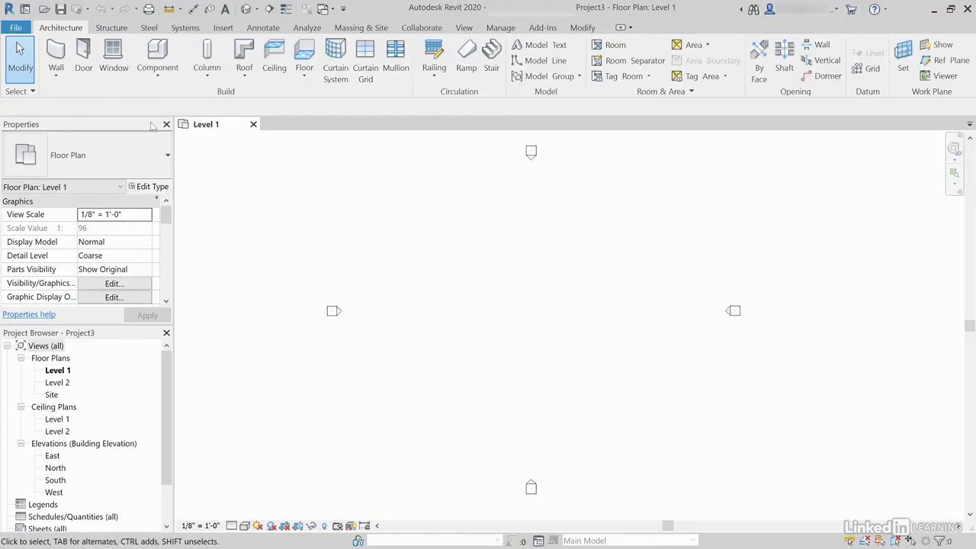
pyautogui.click(56, 55)
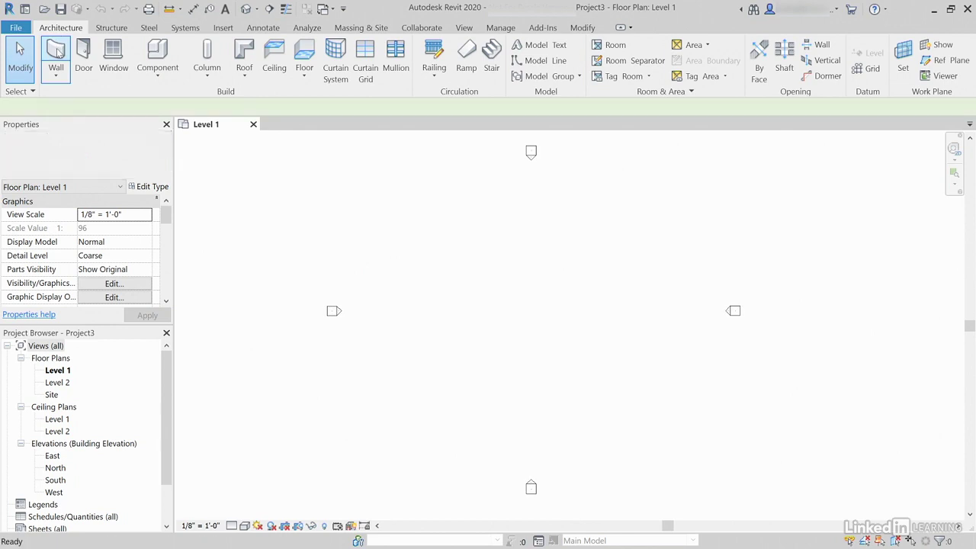
pyautogui.click(428, 301)
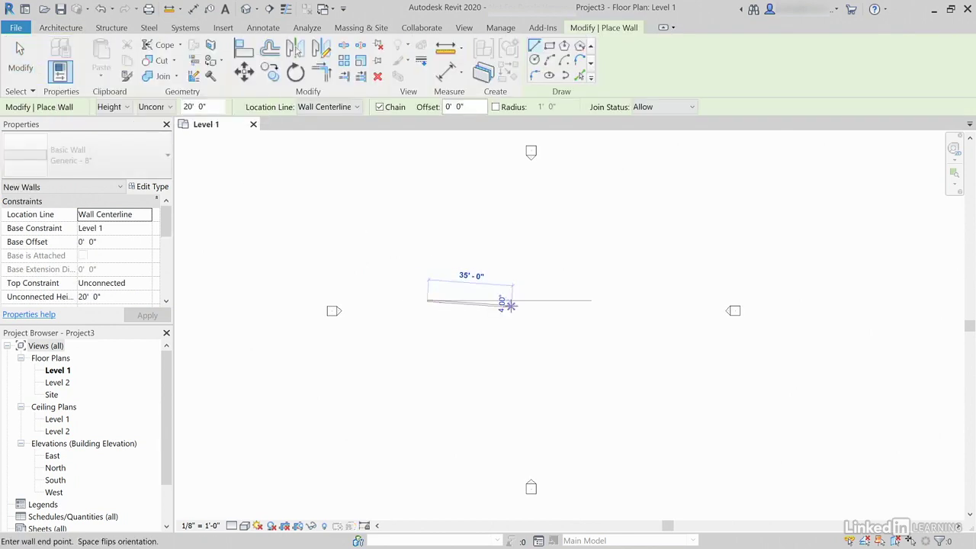
pyautogui.click(510, 301)
pyautogui.press('Escape')
pyautogui.press('Escape')
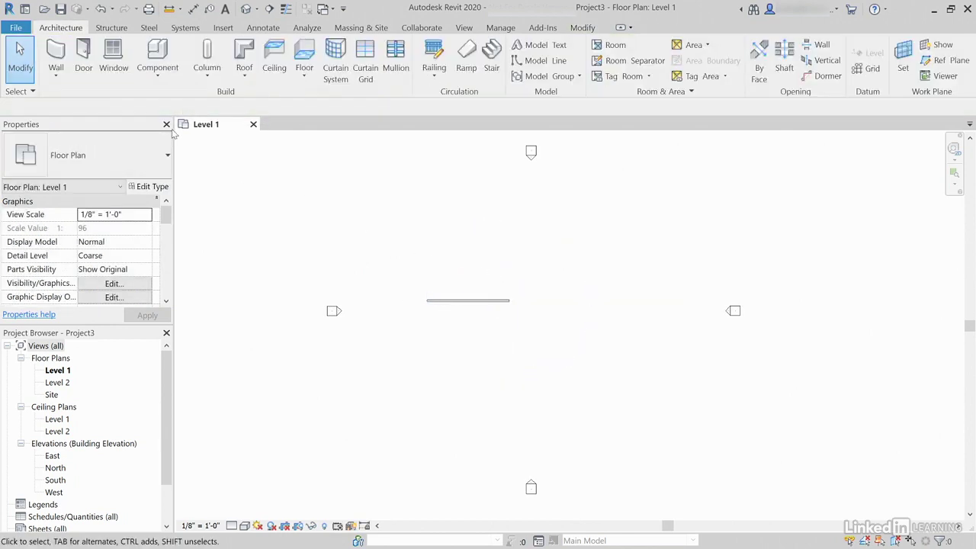
# Place a Single-Flush 36" x 84" door in the wall
pyautogui.click(85, 65)
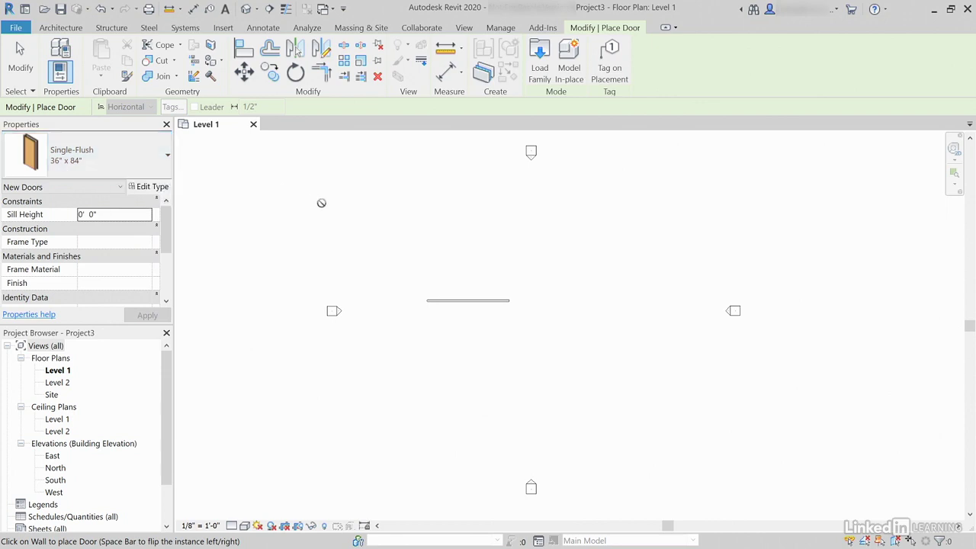
pyautogui.scroll(1, 462, 275)
pyautogui.scroll(5, 458, 305)
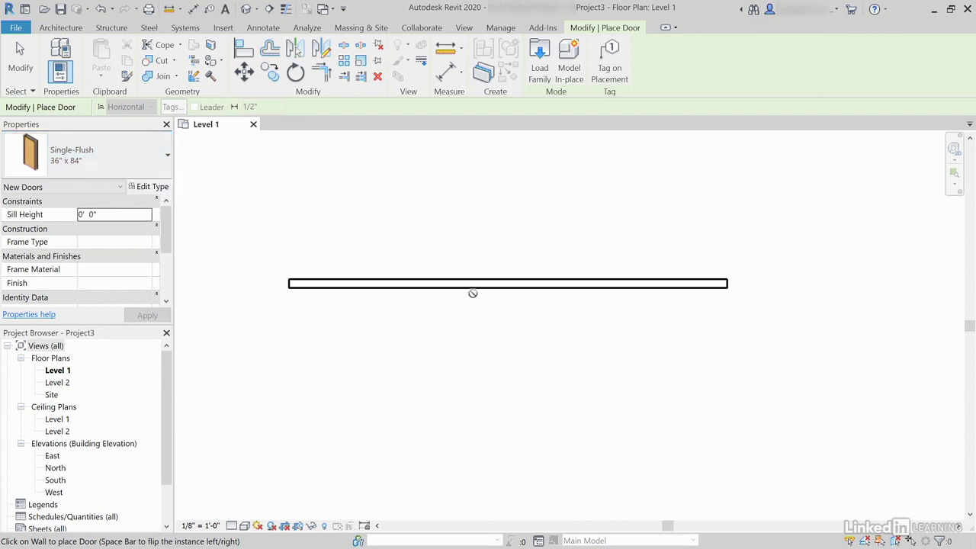
pyautogui.click(476, 283)
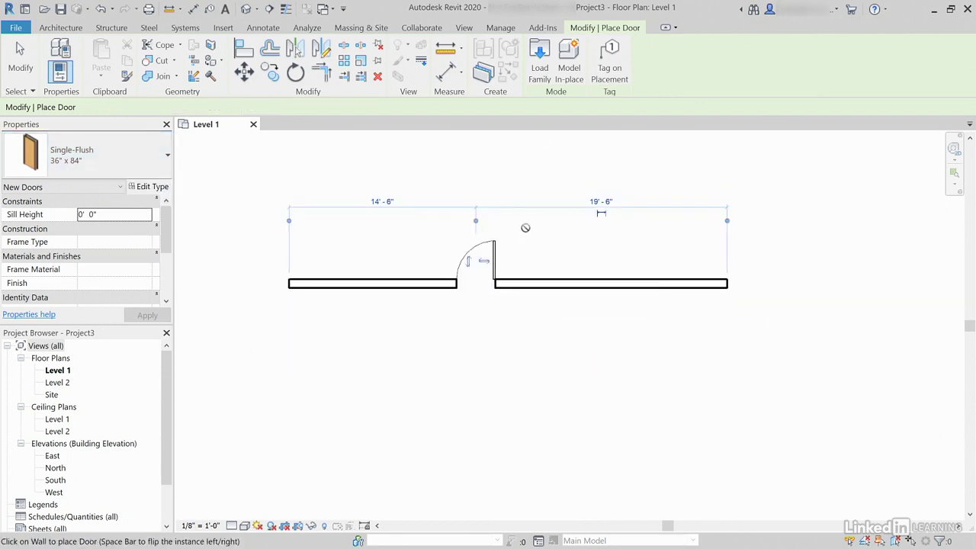
pyautogui.press('Escape')
pyautogui.press('Escape')
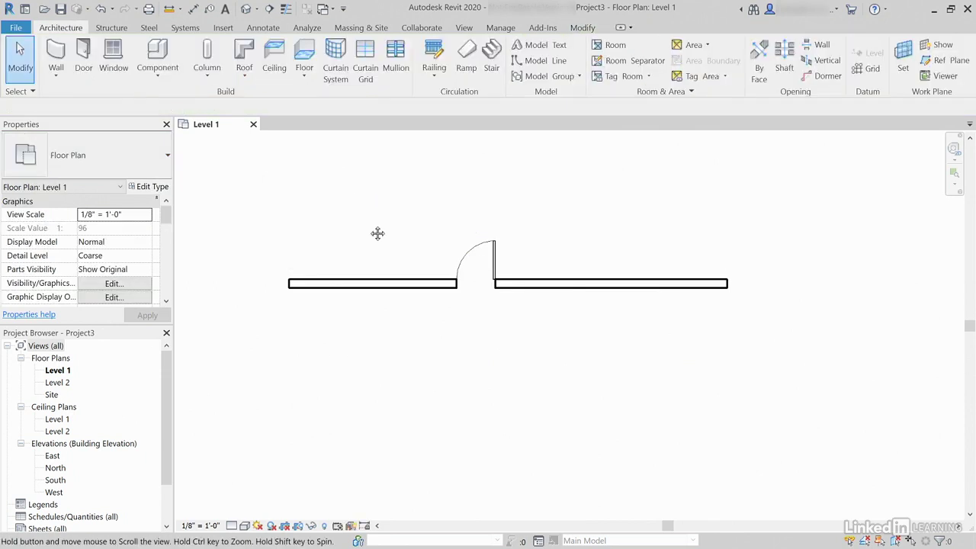
# Copy the door 8'-6" to the right along the wall
pyautogui.moveTo(377, 234); pyautogui.dragTo(348, 224, button='middle')
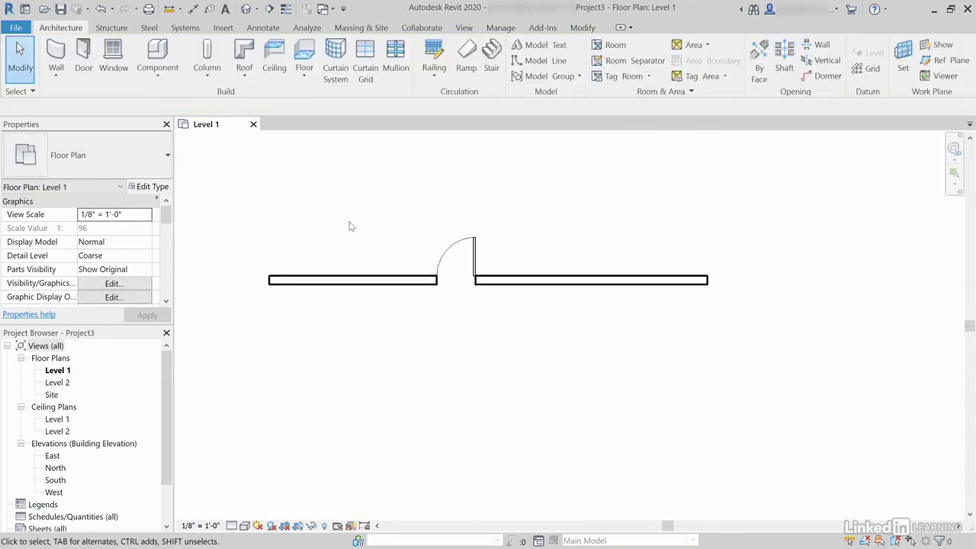
pyautogui.click(462, 244)
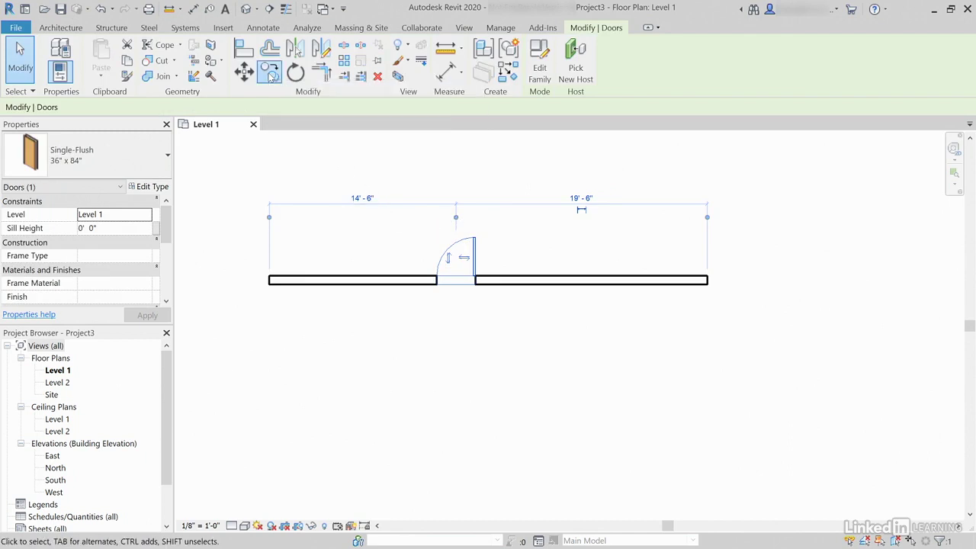
pyautogui.click(272, 74)
pyautogui.click(463, 244)
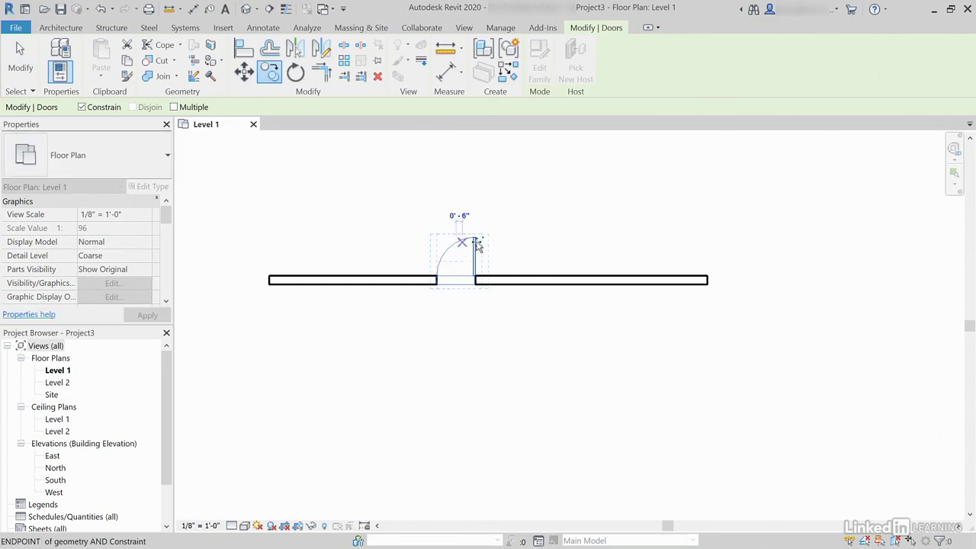
pyautogui.click(568, 242)
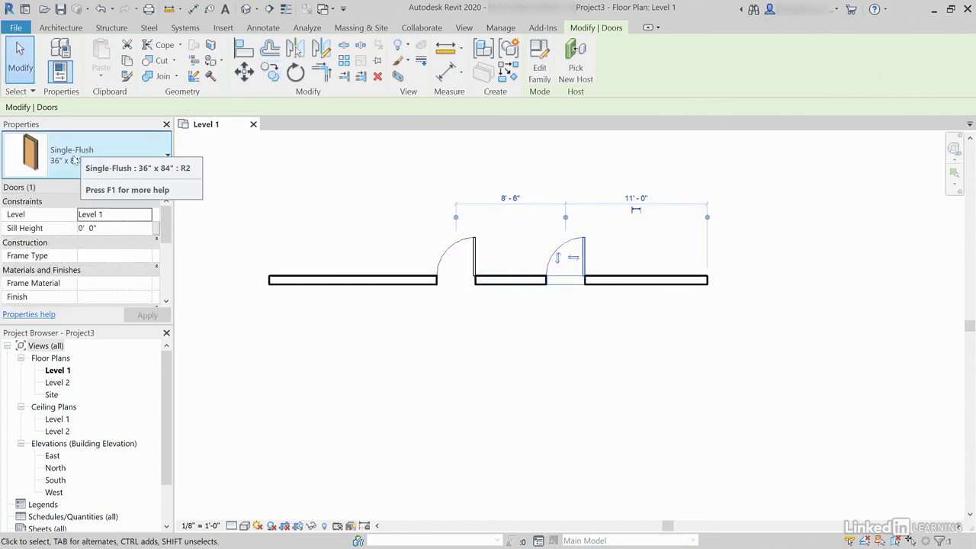
pyautogui.click(372, 183)
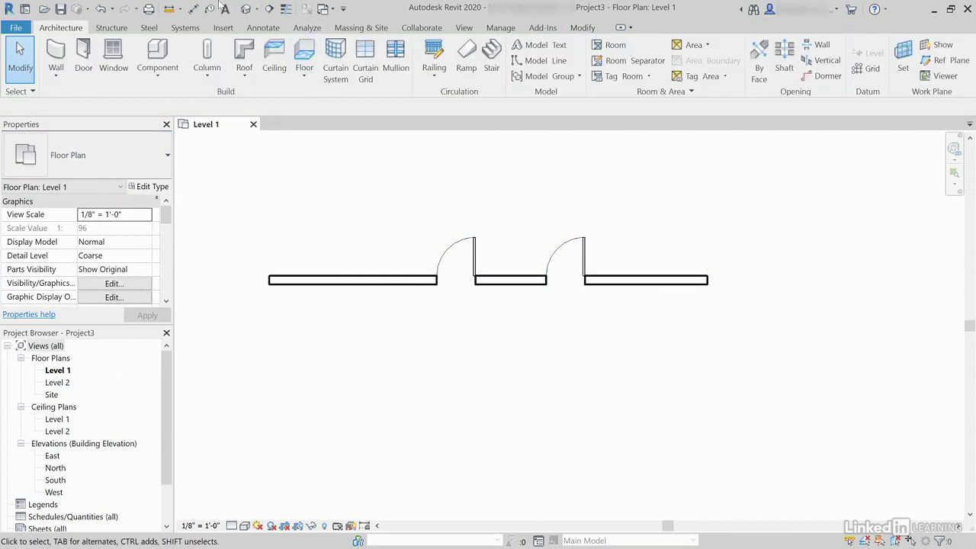
# Tag both doors by category without leaders, labelling them 1 and 2, then select the left door
pyautogui.click(210, 9)
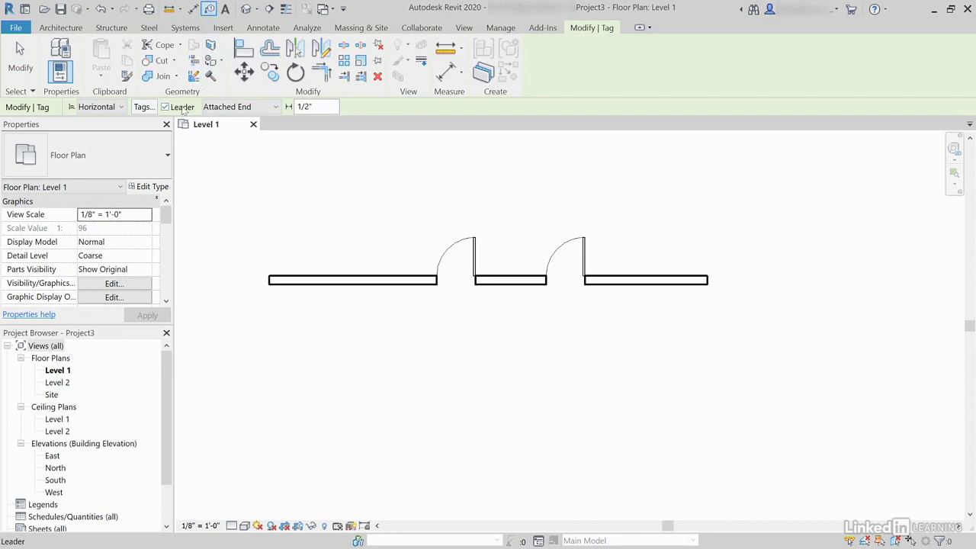
pyautogui.click(184, 109)
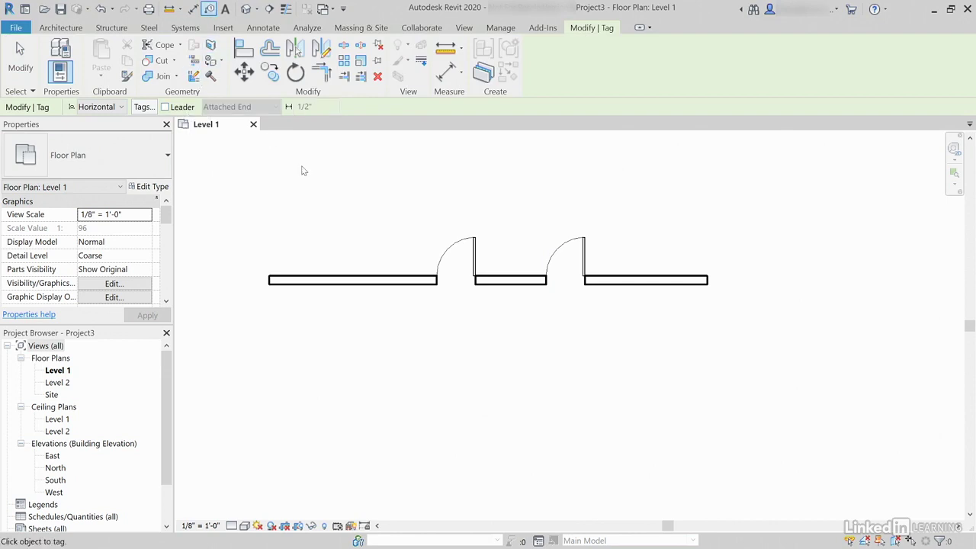
pyautogui.click(452, 229)
pyautogui.click(582, 237)
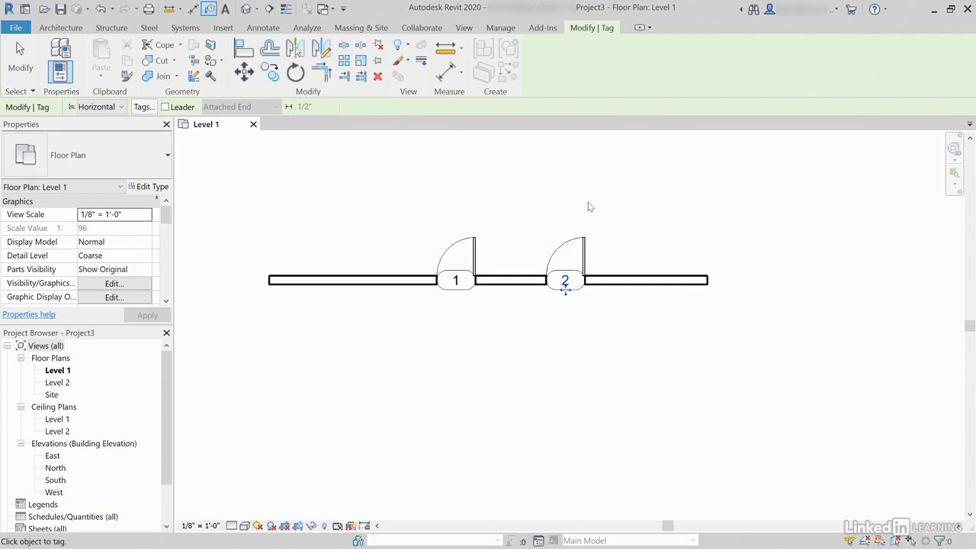
pyautogui.press('Escape')
pyautogui.press('Escape')
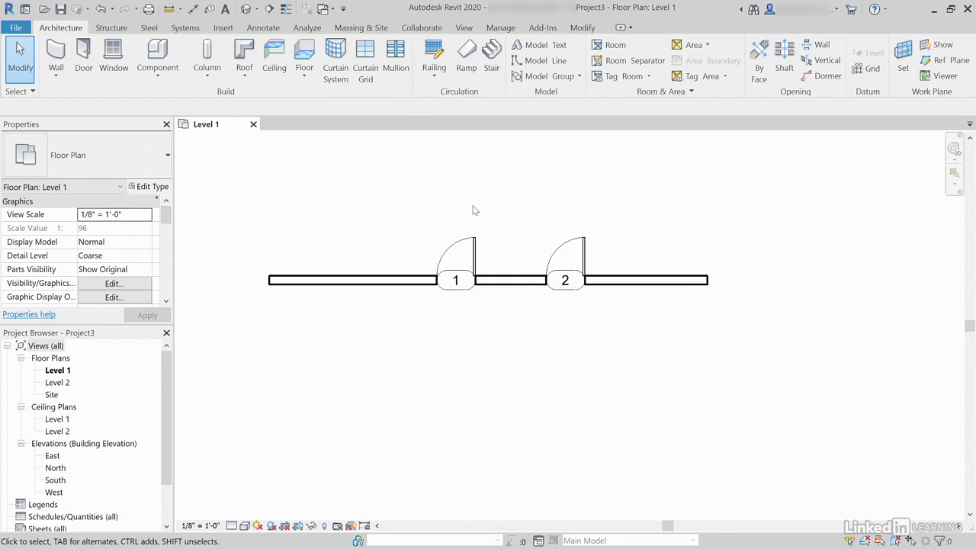
pyautogui.click(470, 239)
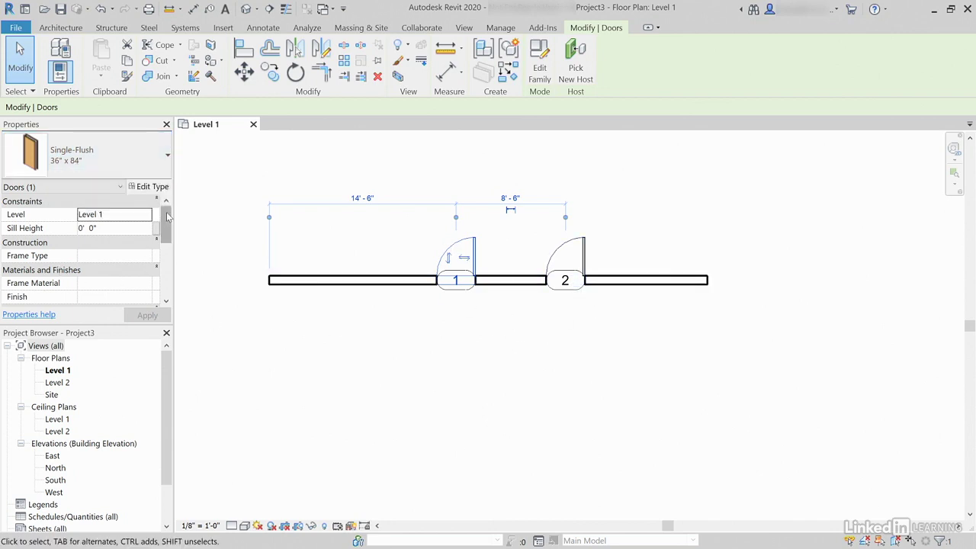
# Change the left door's Mark to 101
pyautogui.scroll(-2, 168, 226)
pyautogui.moveTo(168, 226); pyautogui.dragTo(168, 252)
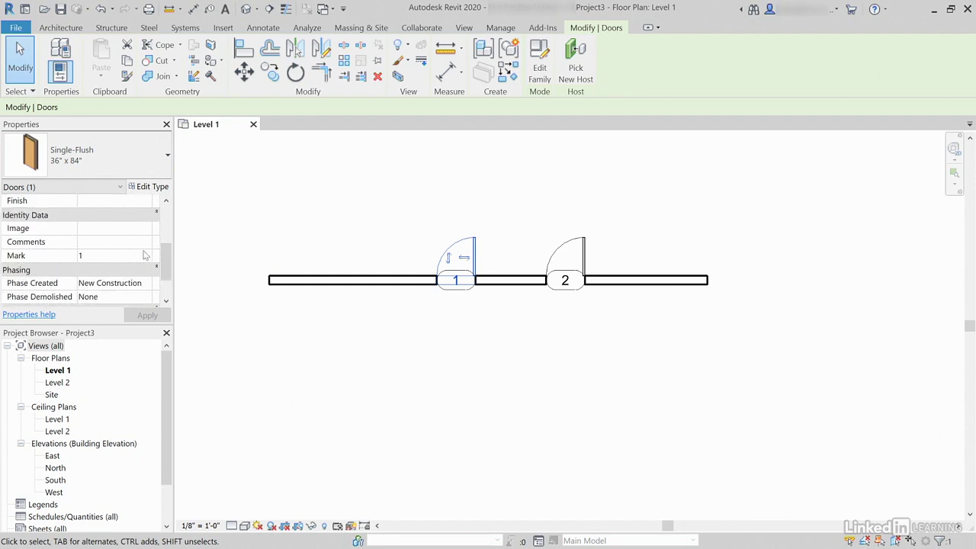
pyautogui.click(92, 256)
pyautogui.write('1')
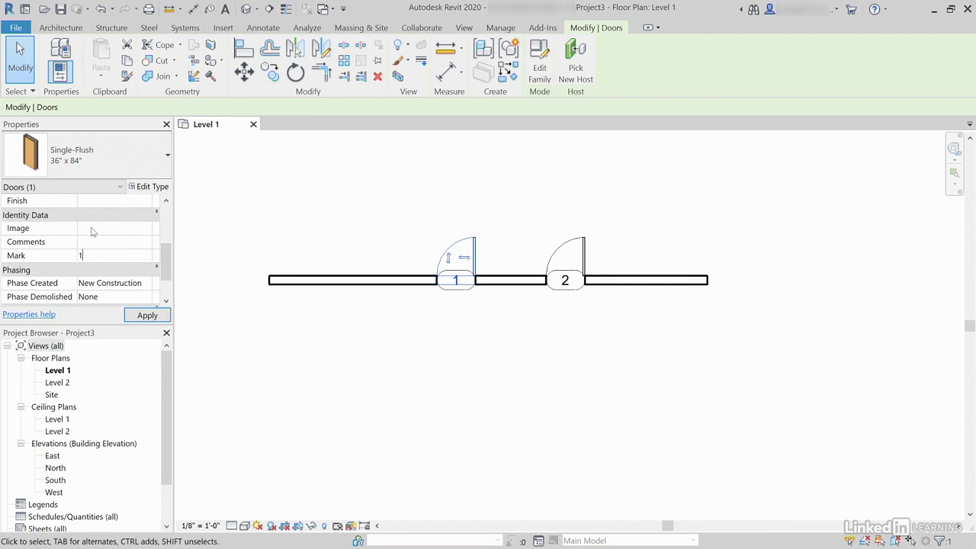
pyautogui.write('01')
pyautogui.press('Return')
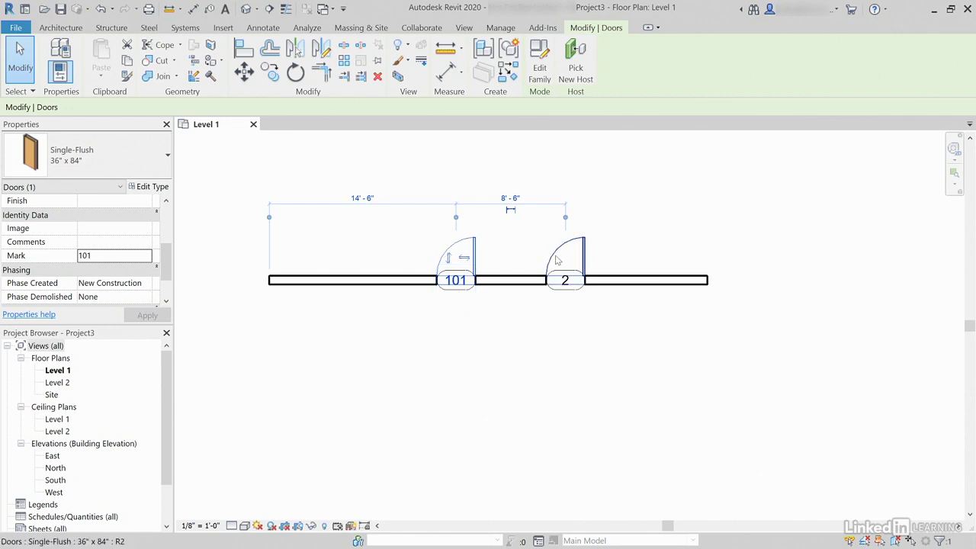
# Open the Type Properties of the Single-Flush 36" x 84" door type
pyautogui.scroll(3, 137, 263)
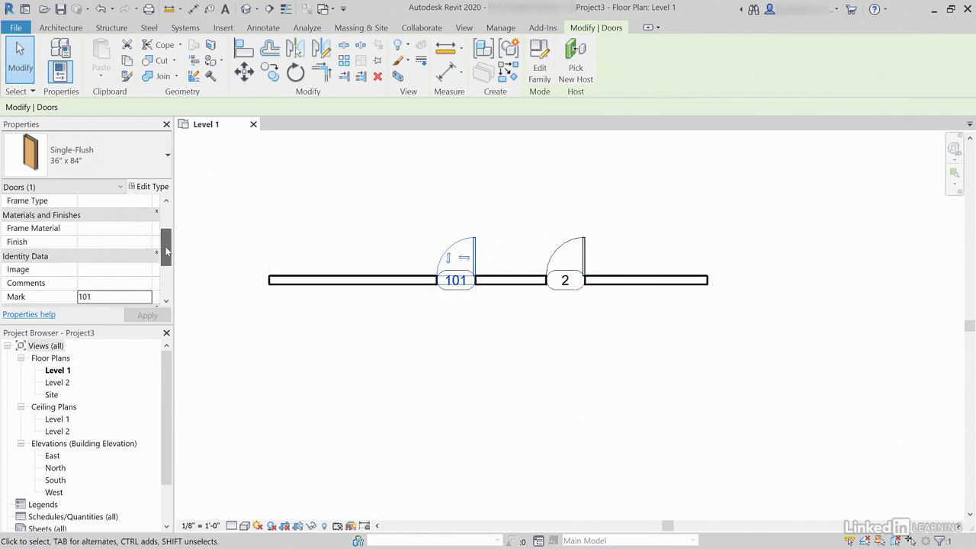
pyautogui.scroll(2, 112, 258)
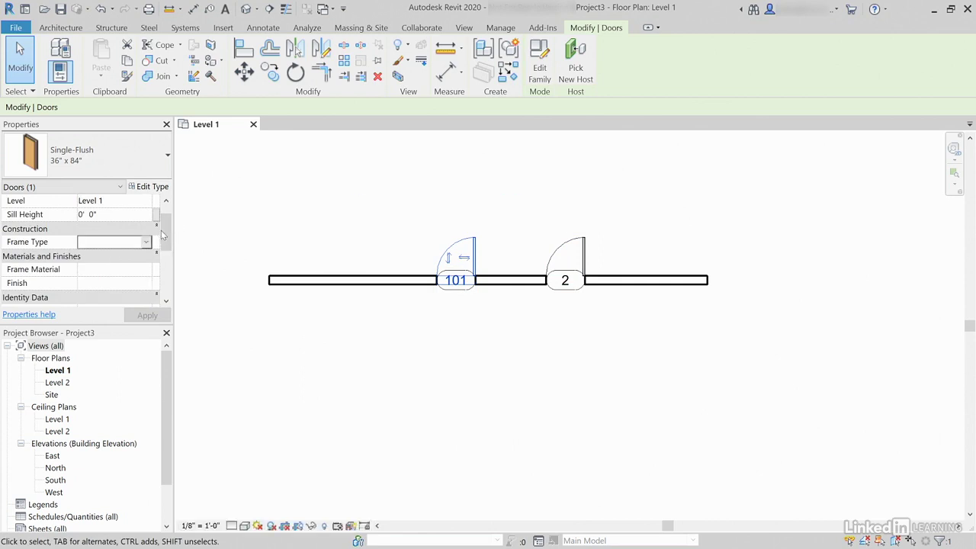
pyautogui.scroll(1, 169, 229)
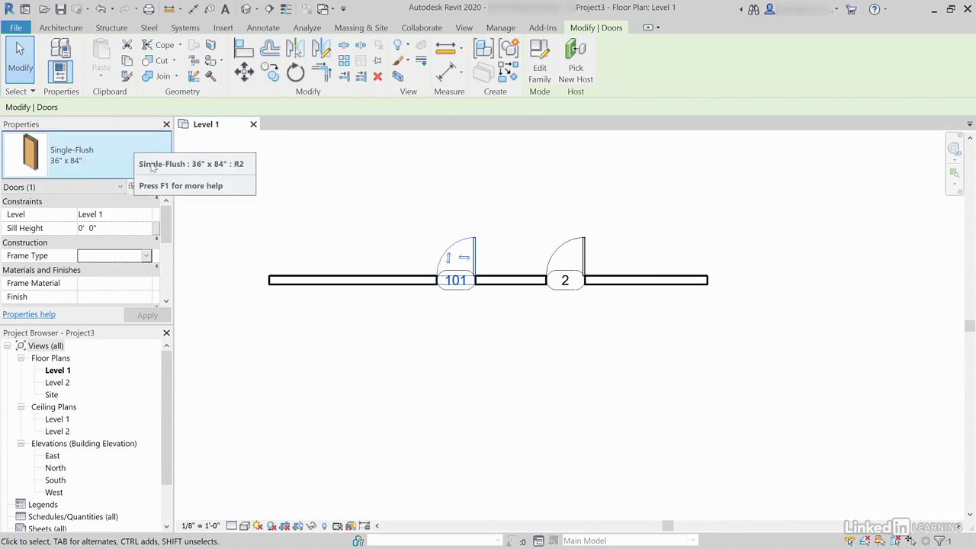
pyautogui.click(152, 187)
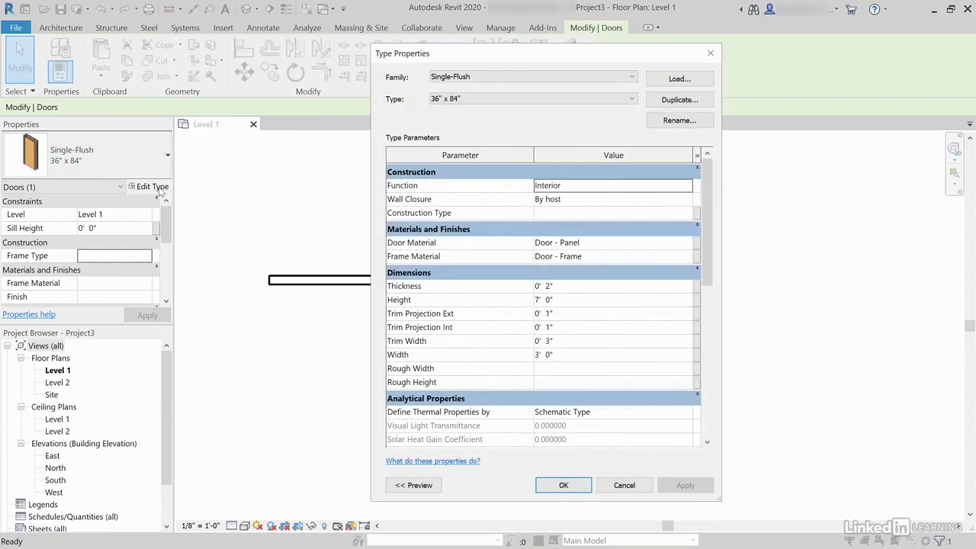
# Set the Single-Flush 36" x 84" Trim Width to 6", apply, and confirm
pyautogui.moveTo(570, 58); pyautogui.dragTo(259, 39)
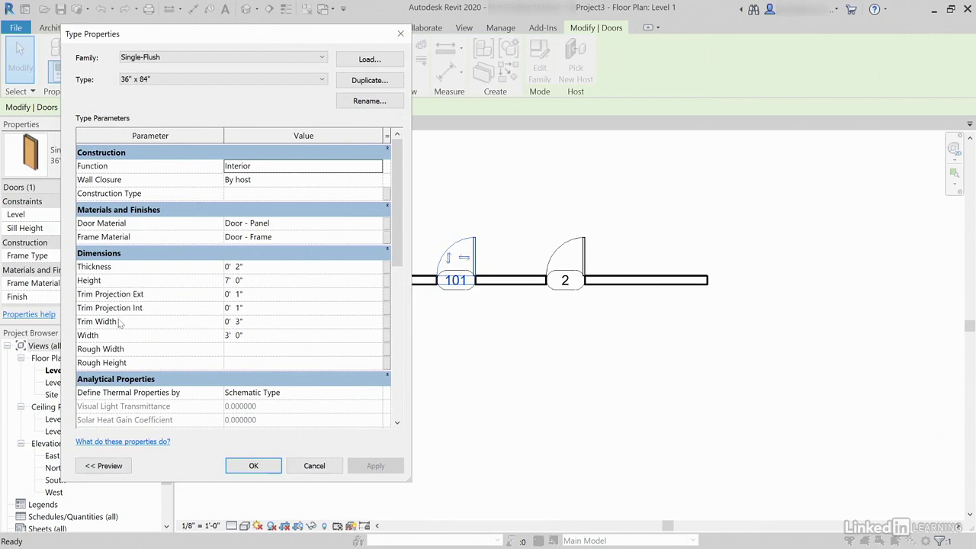
pyautogui.click(263, 324)
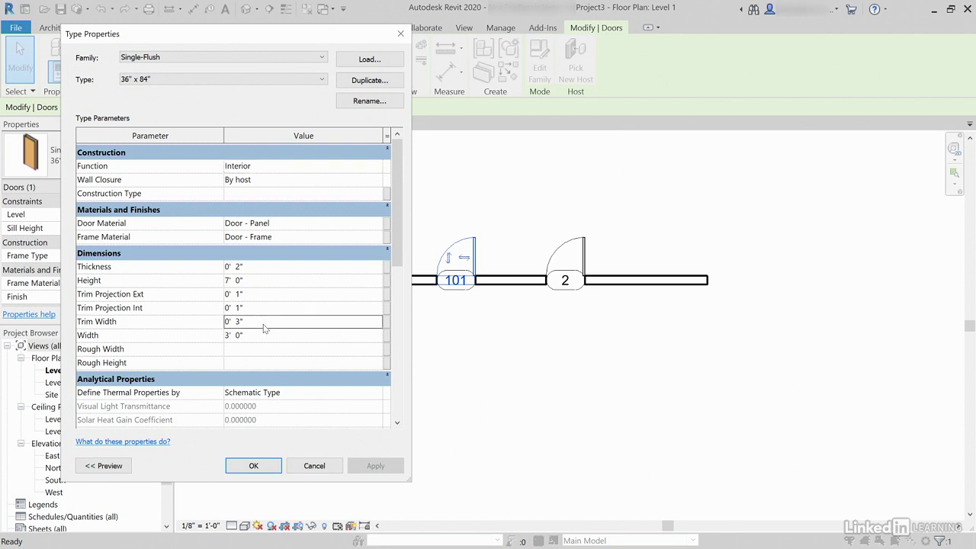
pyautogui.write('6')
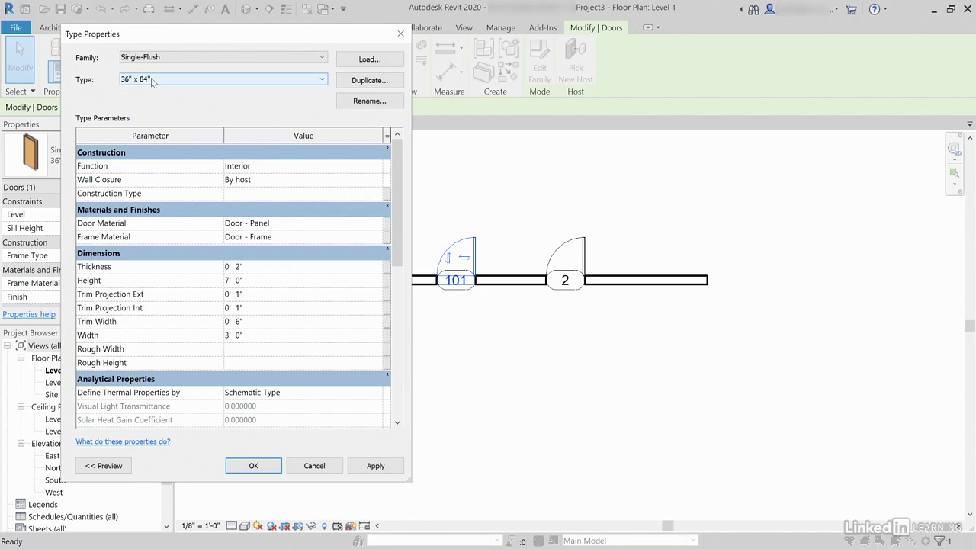
pyautogui.click(292, 225)
pyautogui.click(294, 238)
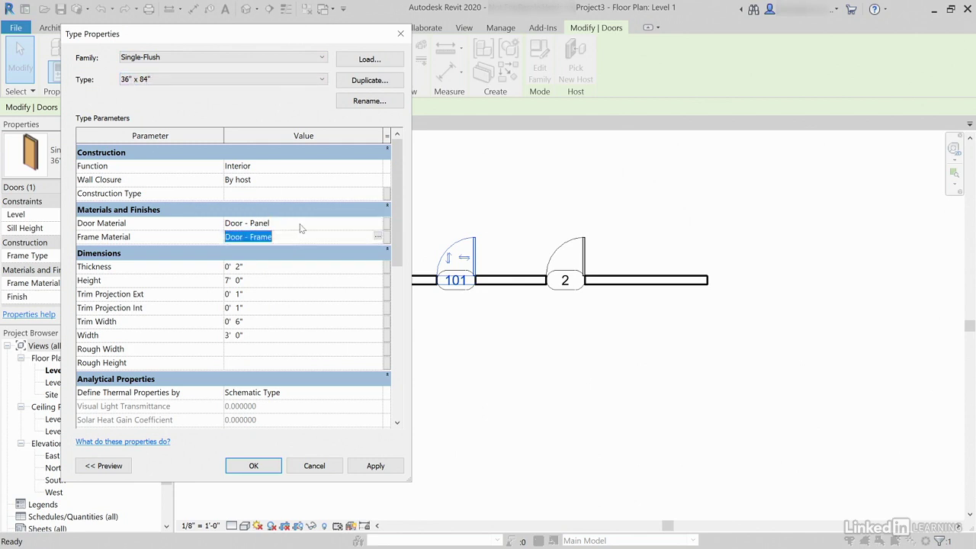
pyautogui.click(302, 225)
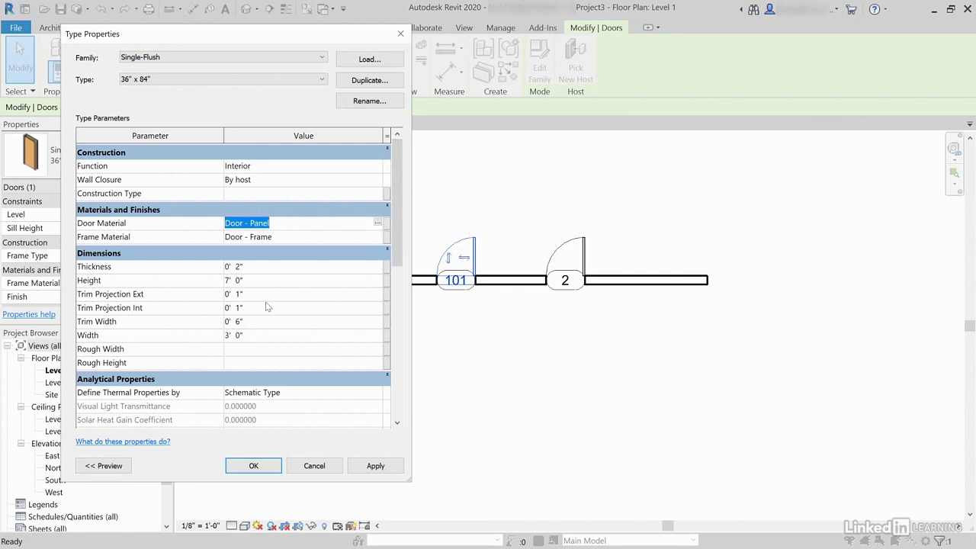
pyautogui.click(375, 466)
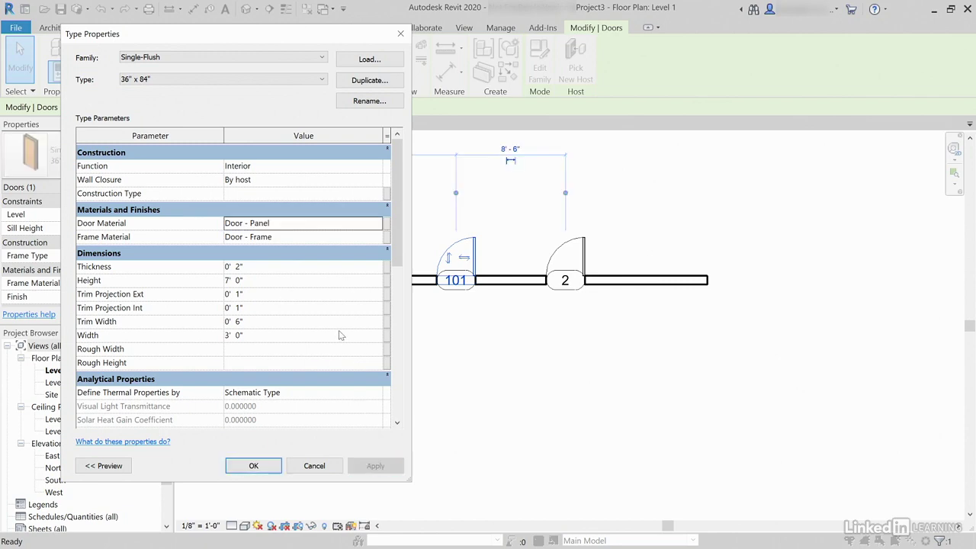
pyautogui.click(275, 459)
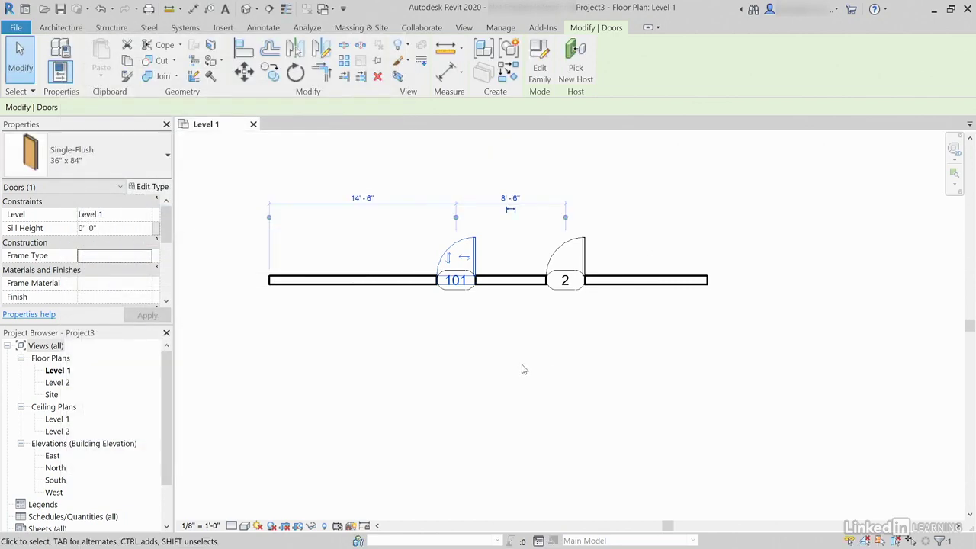
# Select door 101 and open its Single-Flush family in the Family Editor
pyautogui.click(521, 369)
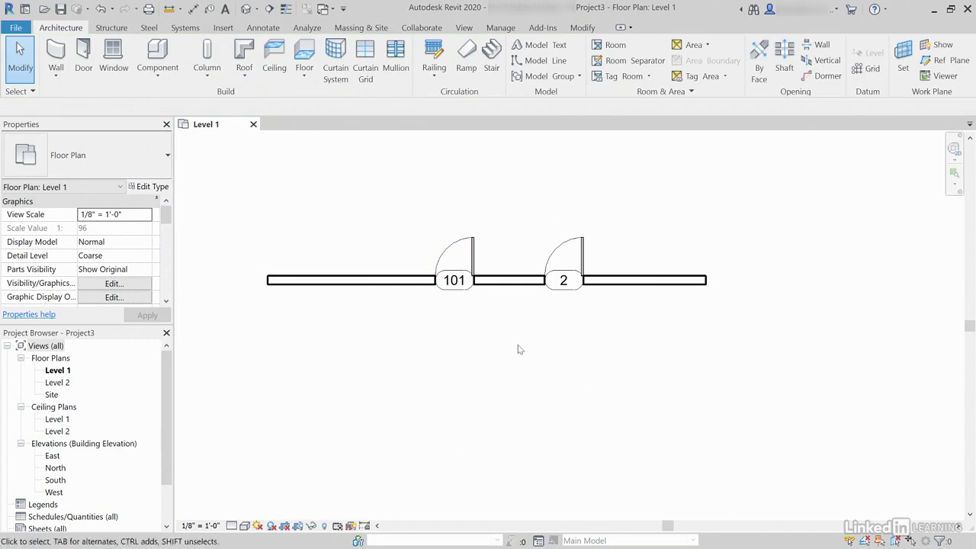
pyautogui.click(471, 242)
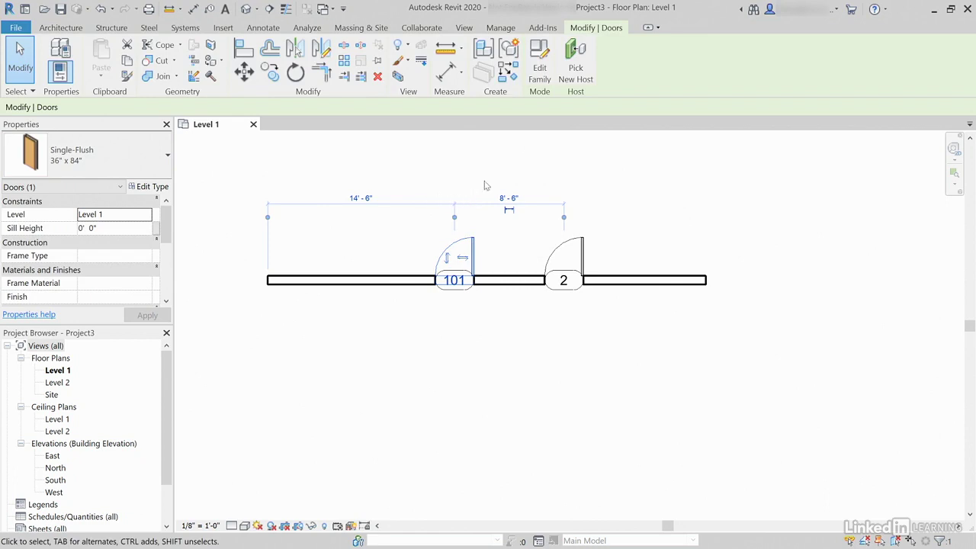
pyautogui.click(543, 68)
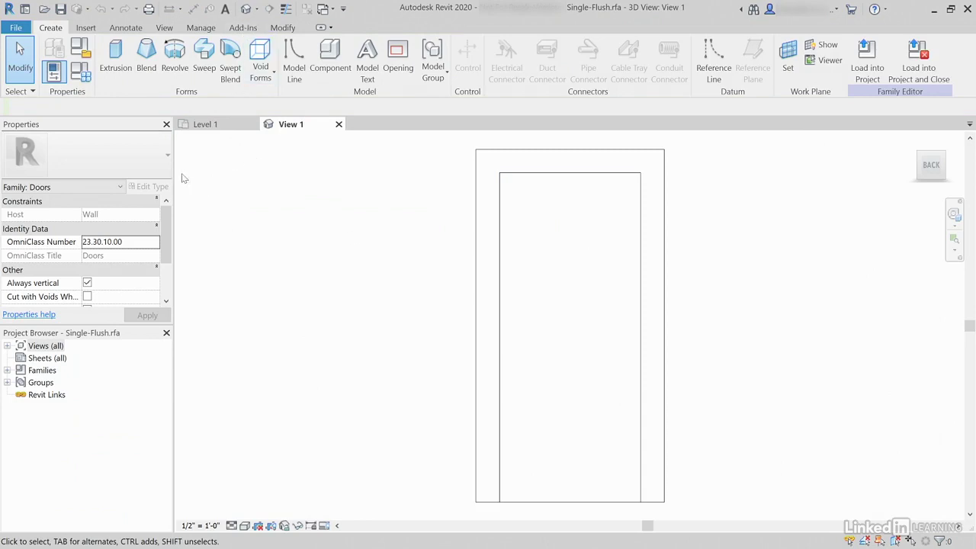
# Open Family Types, widen the Parameter column, and select the Frame Material row
pyautogui.click(82, 74)
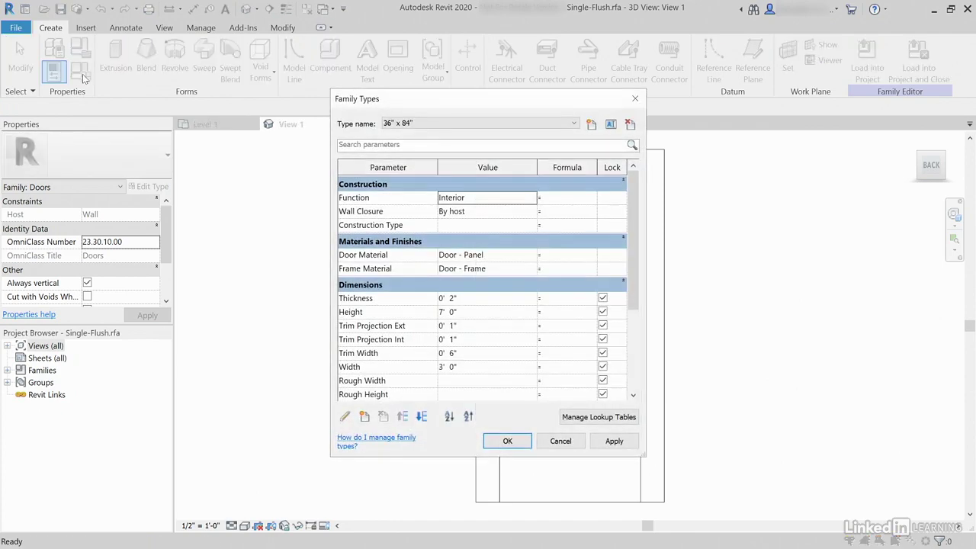
pyautogui.moveTo(419, 101); pyautogui.dragTo(195, 77)
pyautogui.scroll(-2, 192, 312)
pyautogui.scroll(-4, 192, 313)
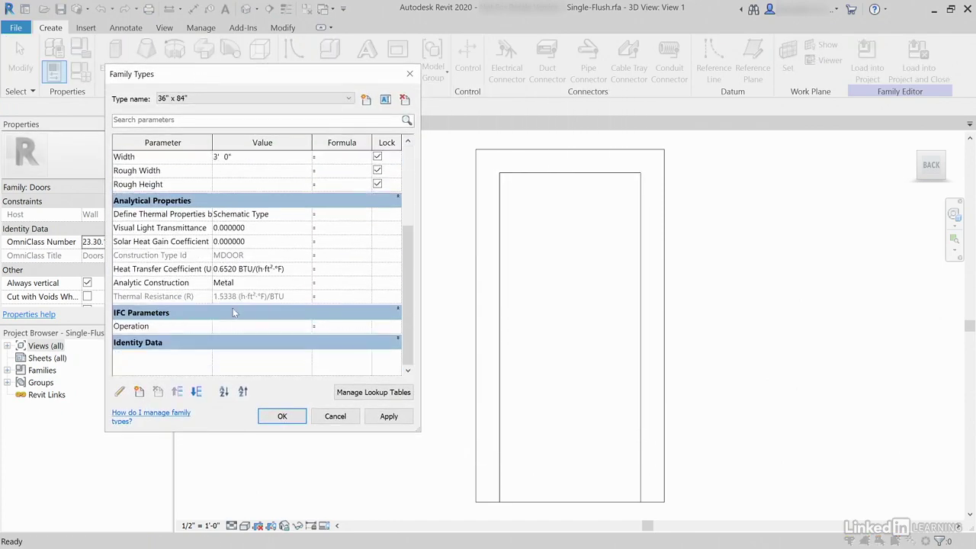
pyautogui.scroll(5, 229, 301)
pyautogui.moveTo(212, 143); pyautogui.dragTo(284, 143)
pyautogui.moveTo(127, 176)
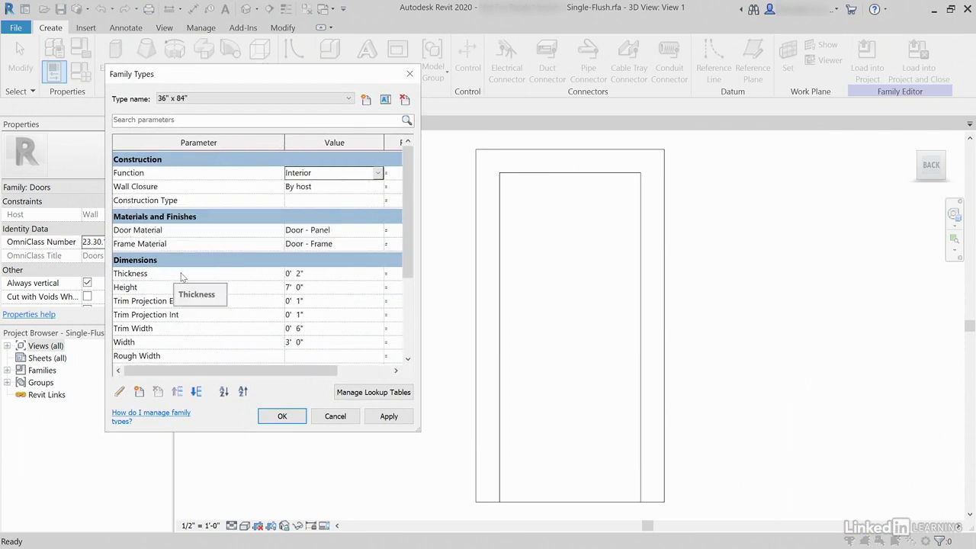
pyautogui.scroll(-1, 174, 305)
pyautogui.scroll(-4, 175, 305)
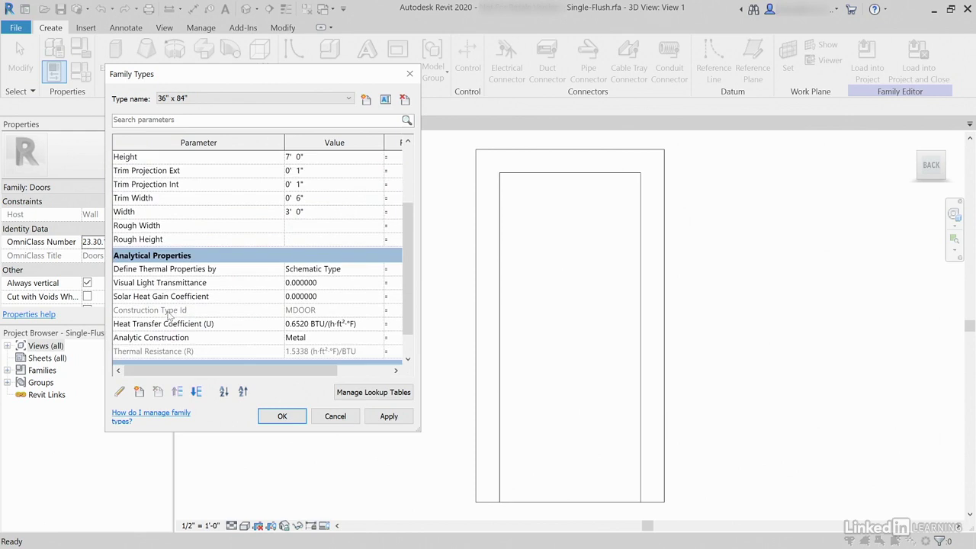
pyautogui.scroll(-2, 183, 324)
pyautogui.scroll(5, 183, 325)
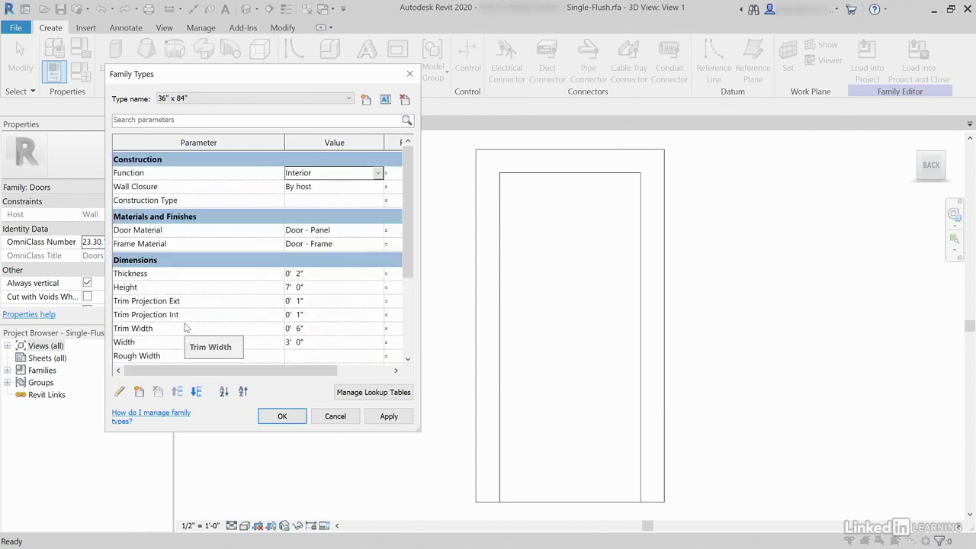
pyautogui.click(139, 244)
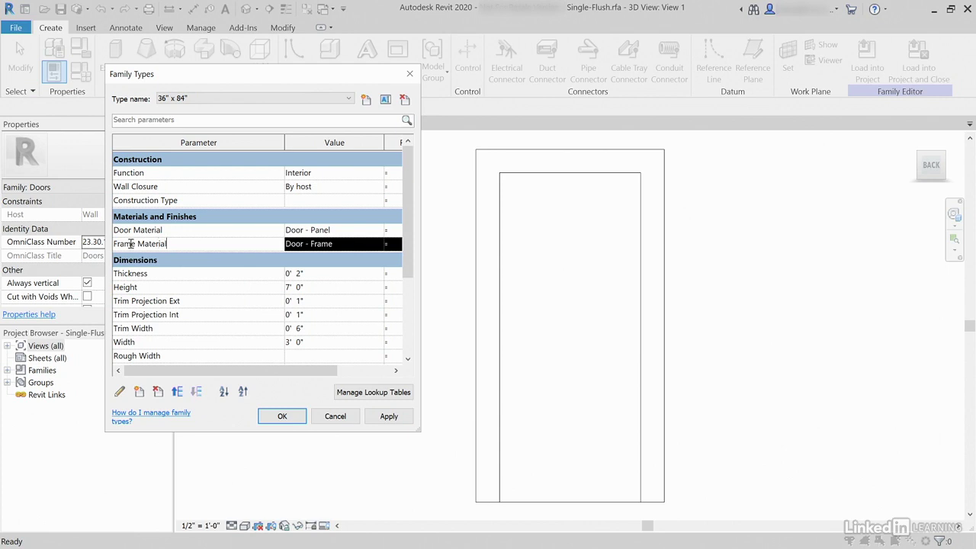
# Change the Frame Material parameter from a type parameter to an instance parameter
pyautogui.click(120, 392)
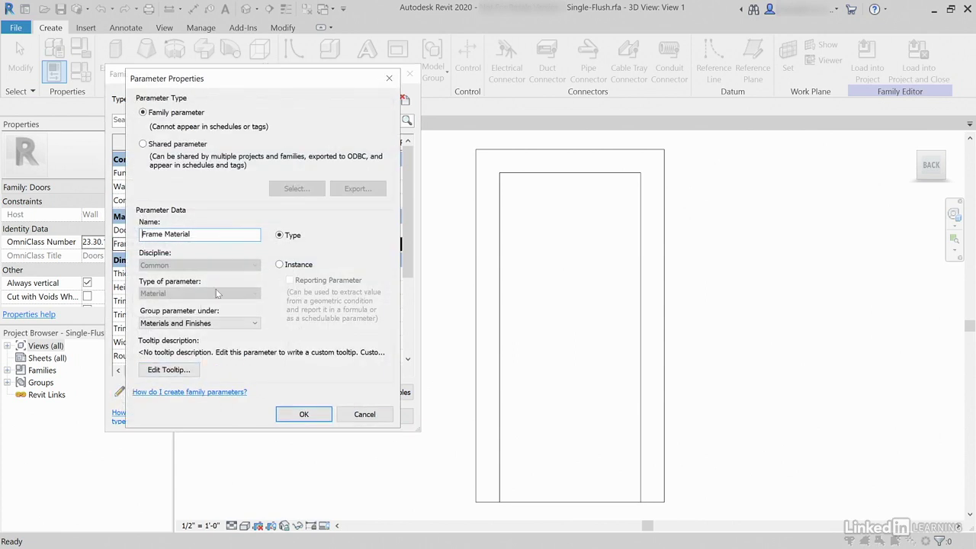
pyautogui.click(292, 268)
pyautogui.click(295, 416)
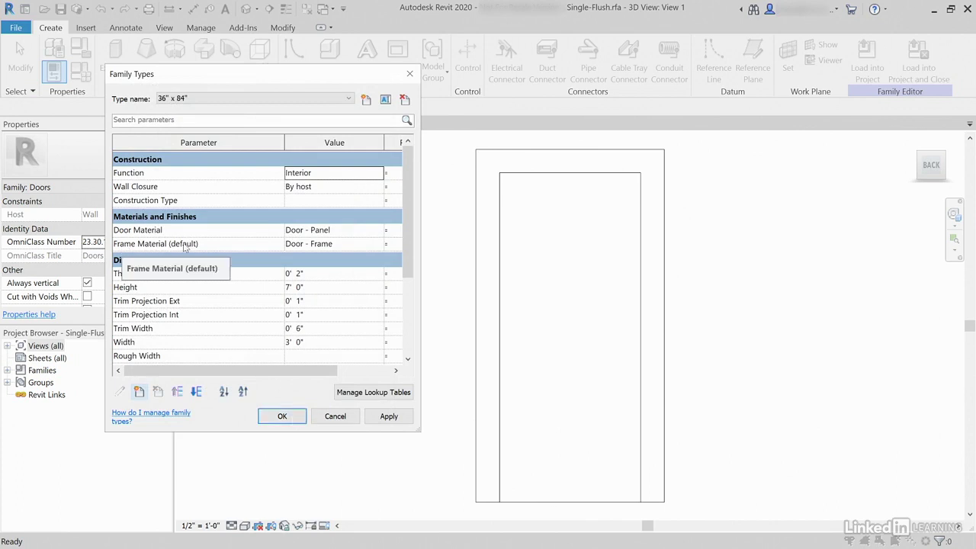
# Load the Single-Flush family into Project3 unsaved, overwriting the existing version
pyautogui.click(298, 418)
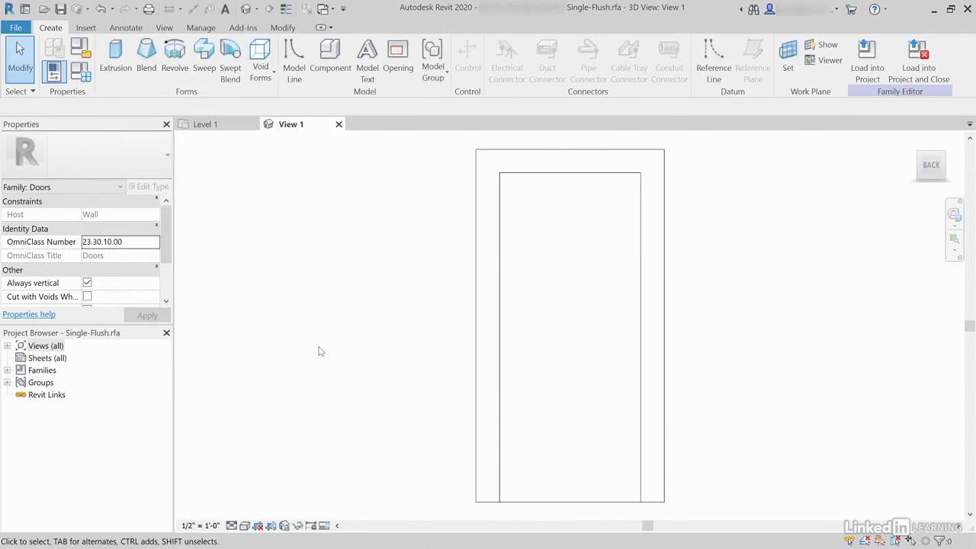
pyautogui.click(917, 68)
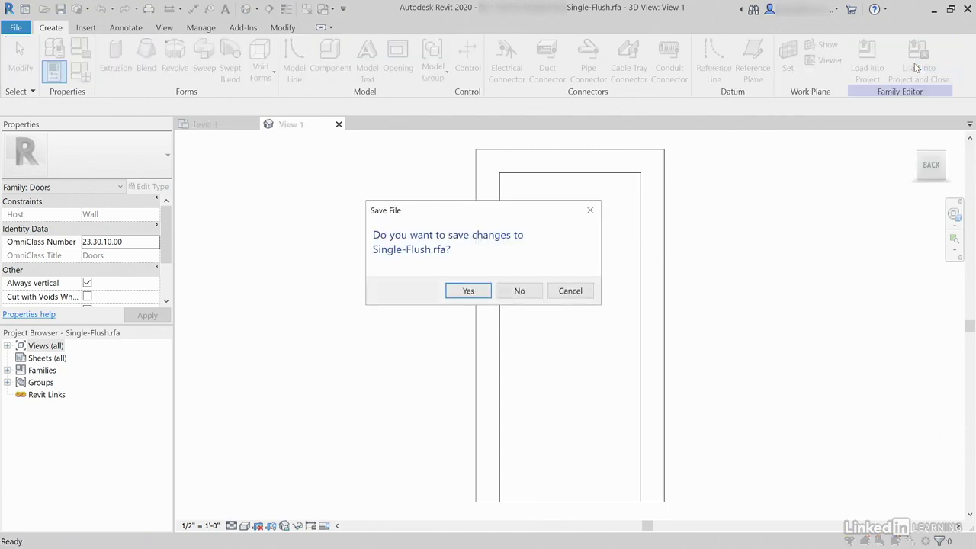
pyautogui.click(520, 294)
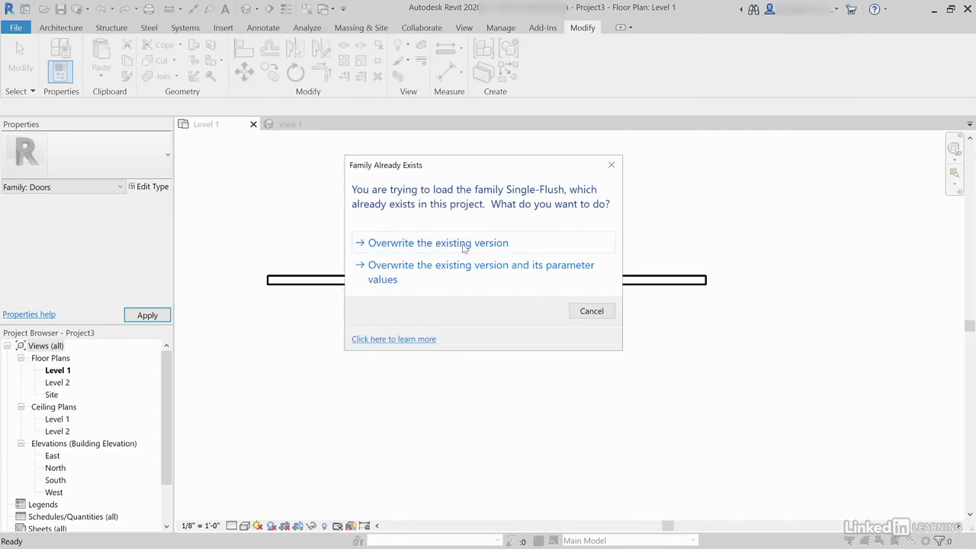
pyautogui.click(437, 250)
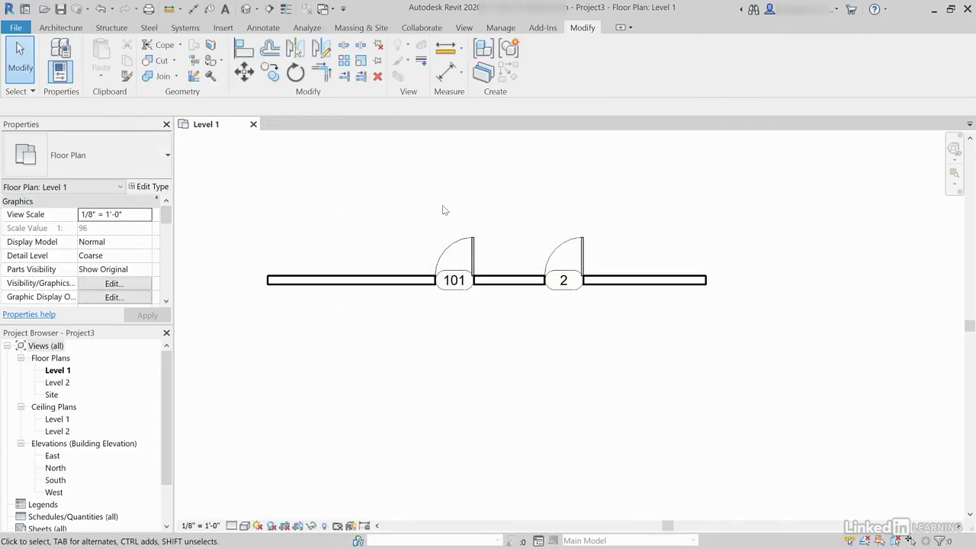
# Select door 101 and inspect its Frame Material instance value, Door - Frame
pyautogui.click(470, 250)
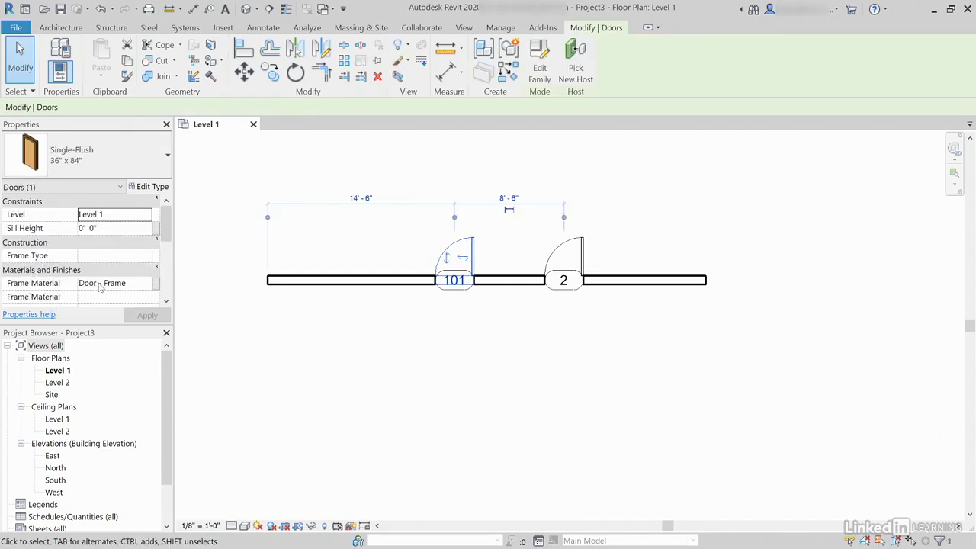
pyautogui.click(131, 283)
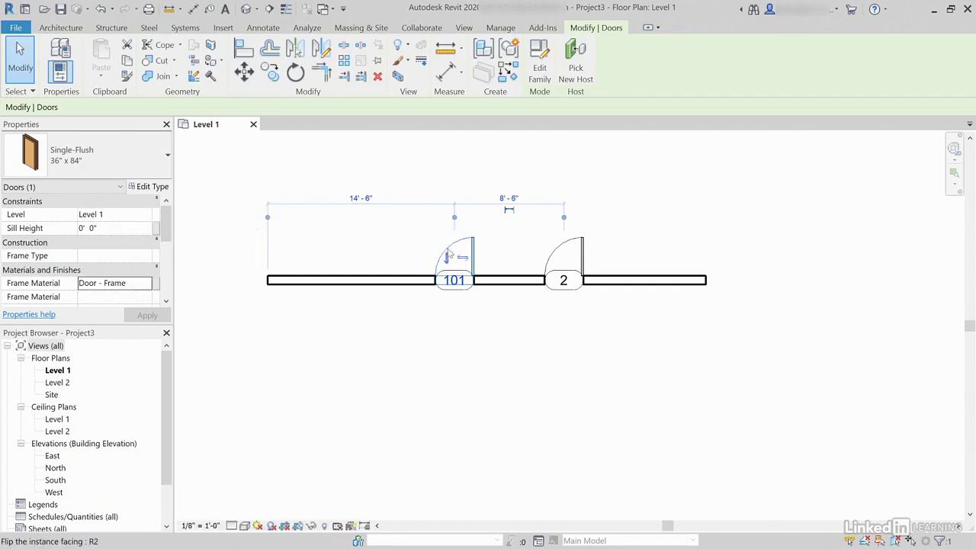
pyautogui.scroll(-1, 118, 299)
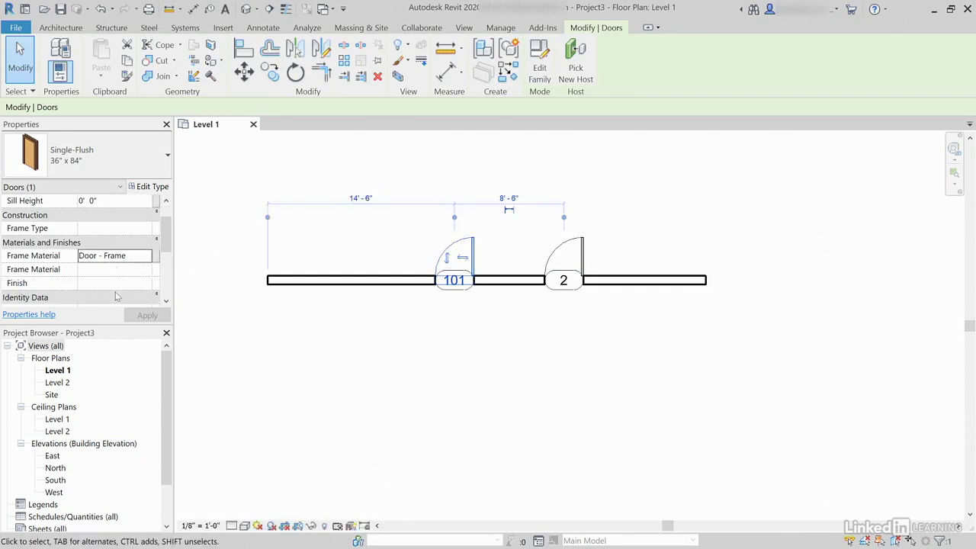
pyautogui.click(114, 270)
pyautogui.click(115, 256)
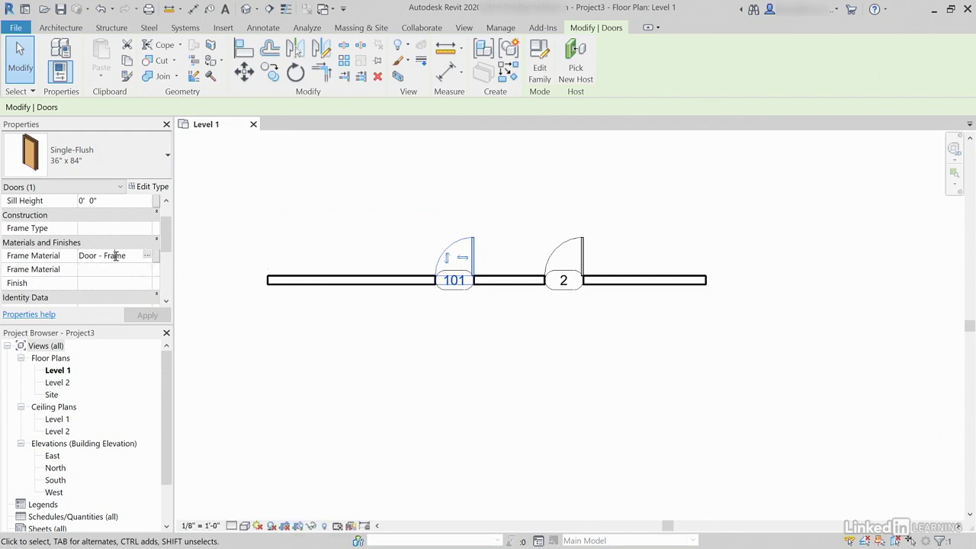